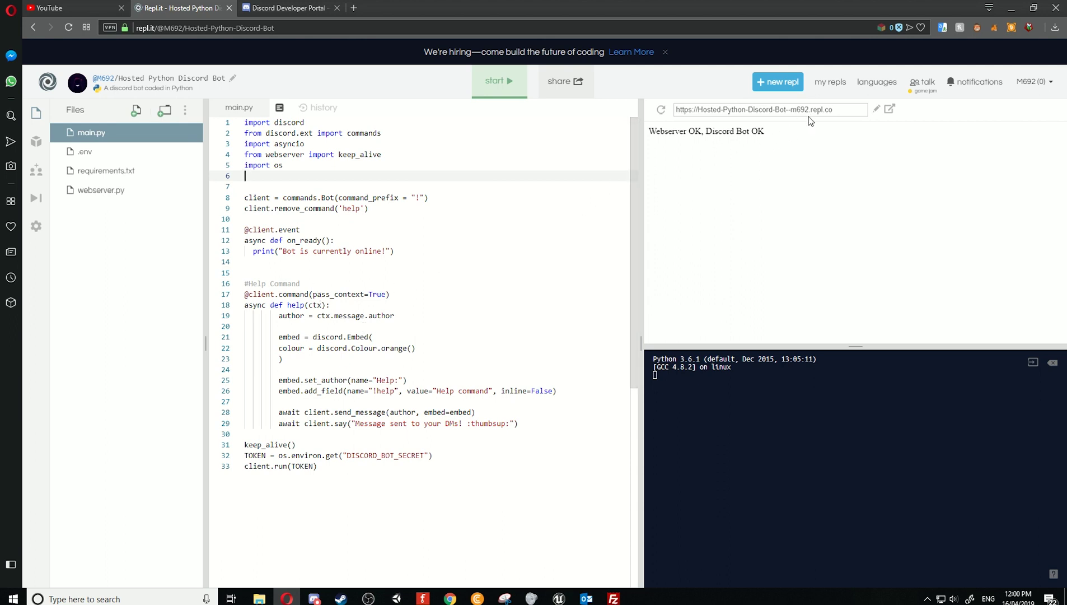
Open uptimerobot.com in a new browser tab beside the Repl.it bot project.
drag(833, 110, 695, 111)
click(615, 232)
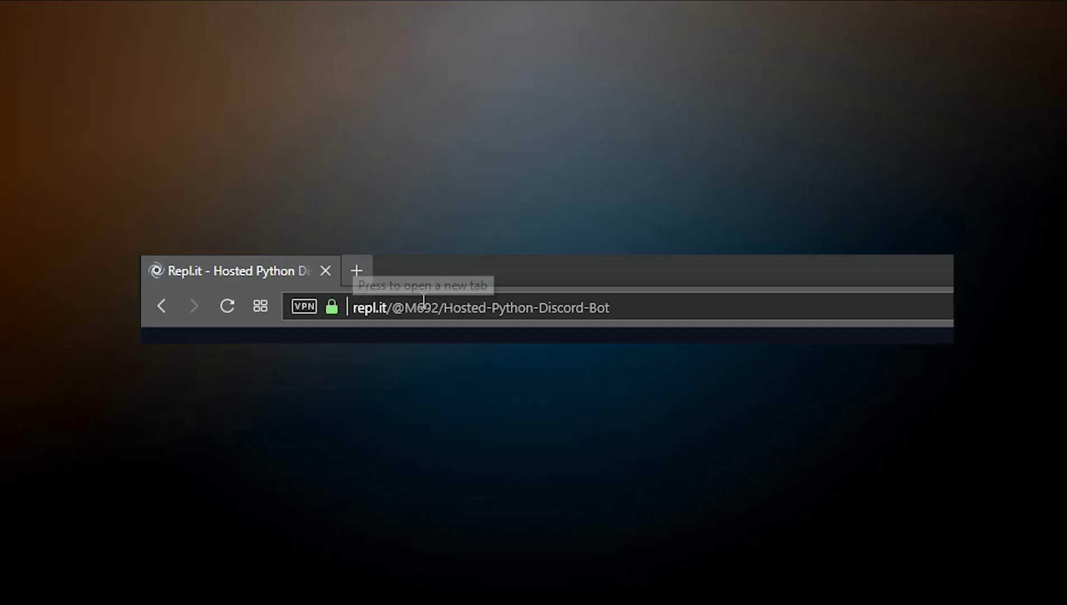
key(ctrl+t)
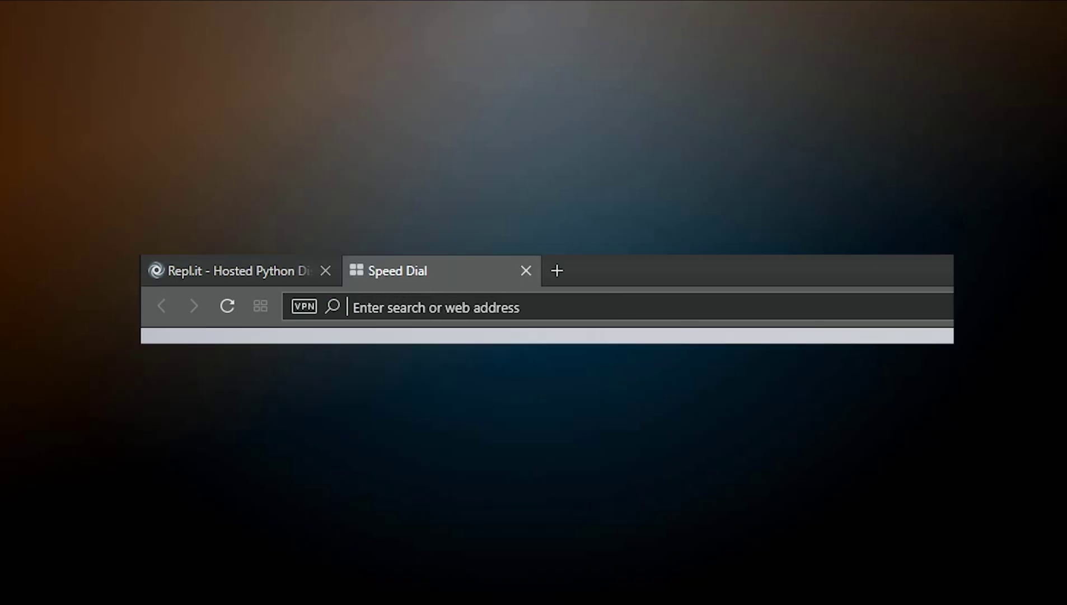
text(uptimerobot.com)
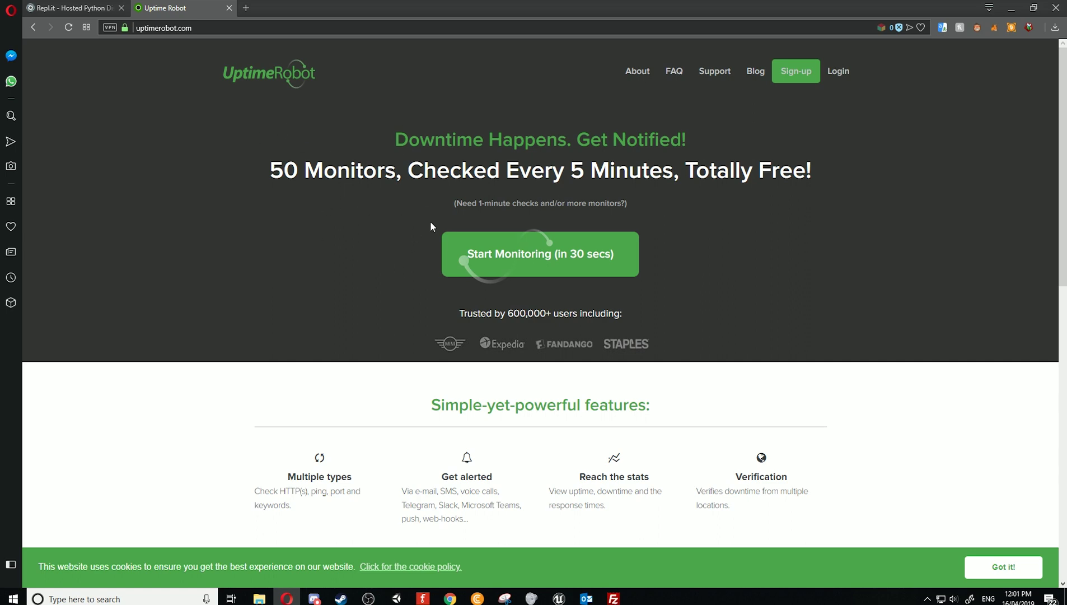
Check the bot's preview web address in Repl.it, then return to the UptimeRobot page.
key(ctrl+Tab)
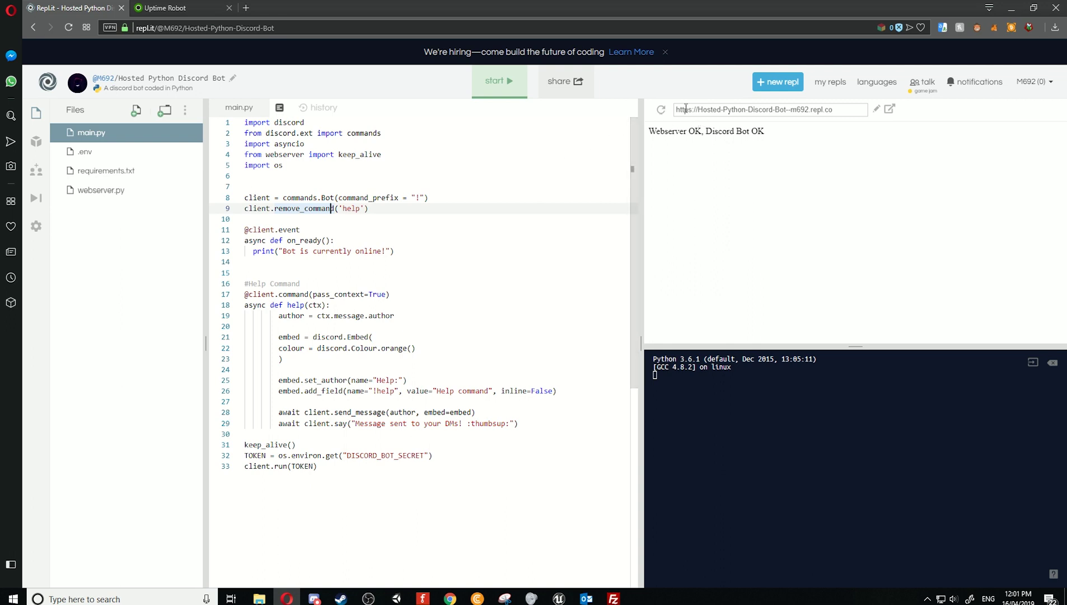
click(728, 109)
click(453, 154)
click(182, 12)
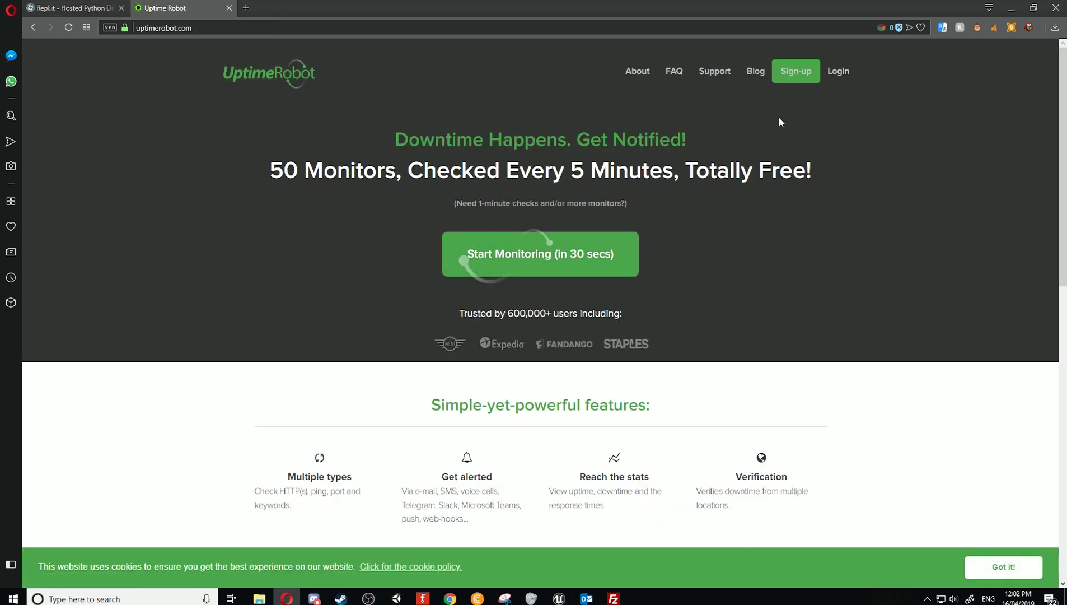
Fill in the sign-up name, e-mail and password, then log in with Remember me ticked.
click(795, 72)
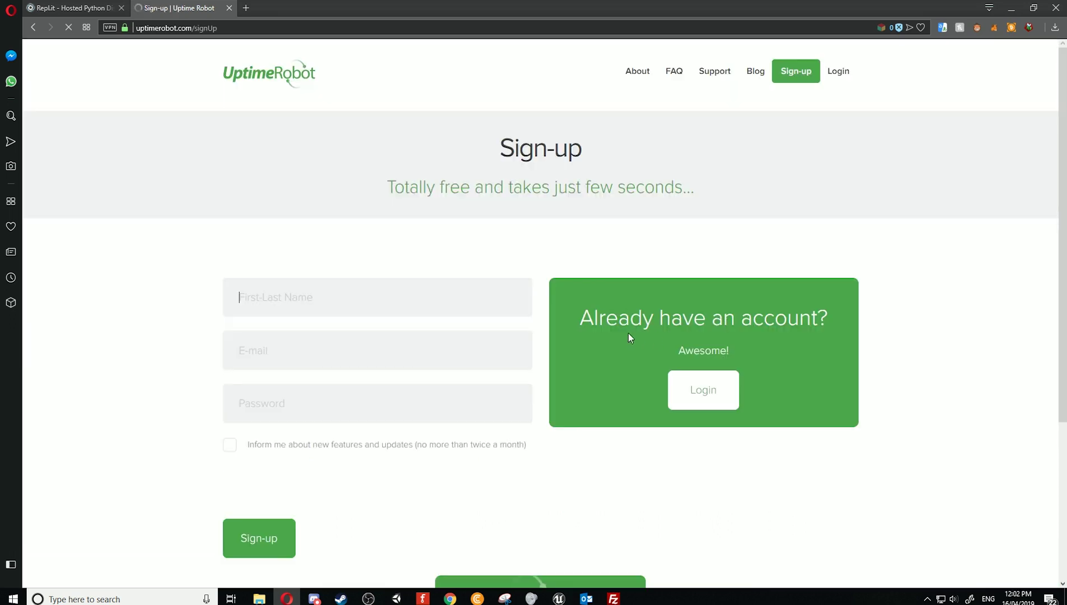
click(288, 310)
click(309, 350)
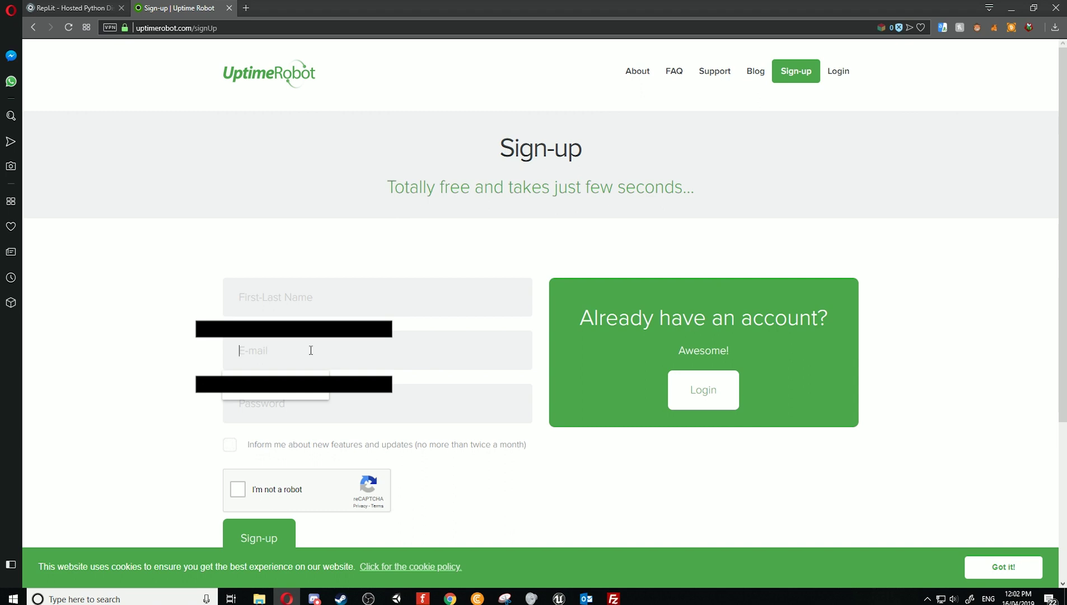
click(357, 414)
scroll(286, 422, down, 2)
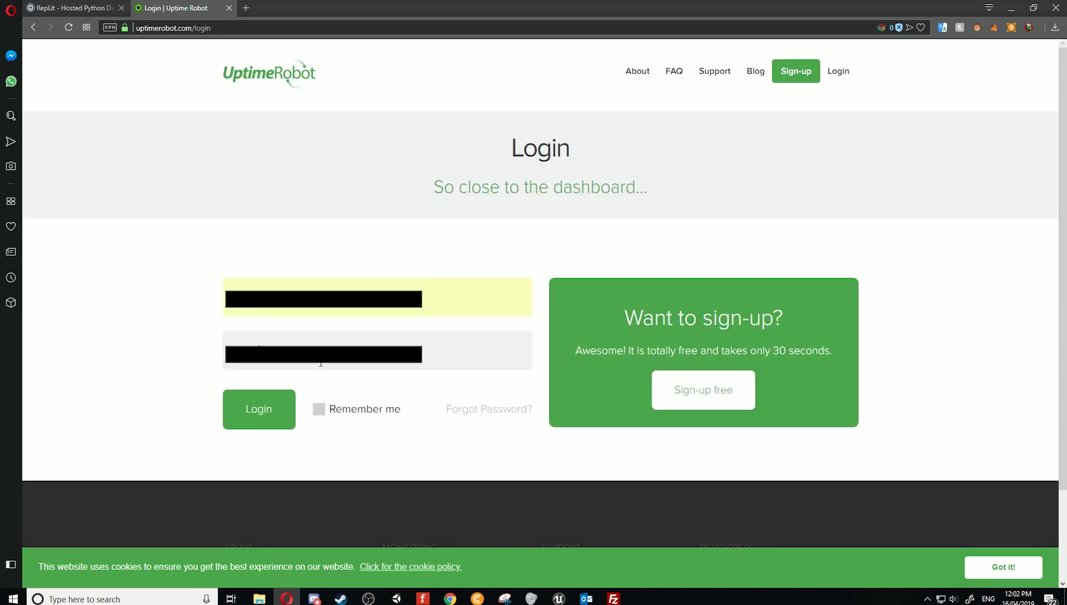
click(364, 406)
click(266, 411)
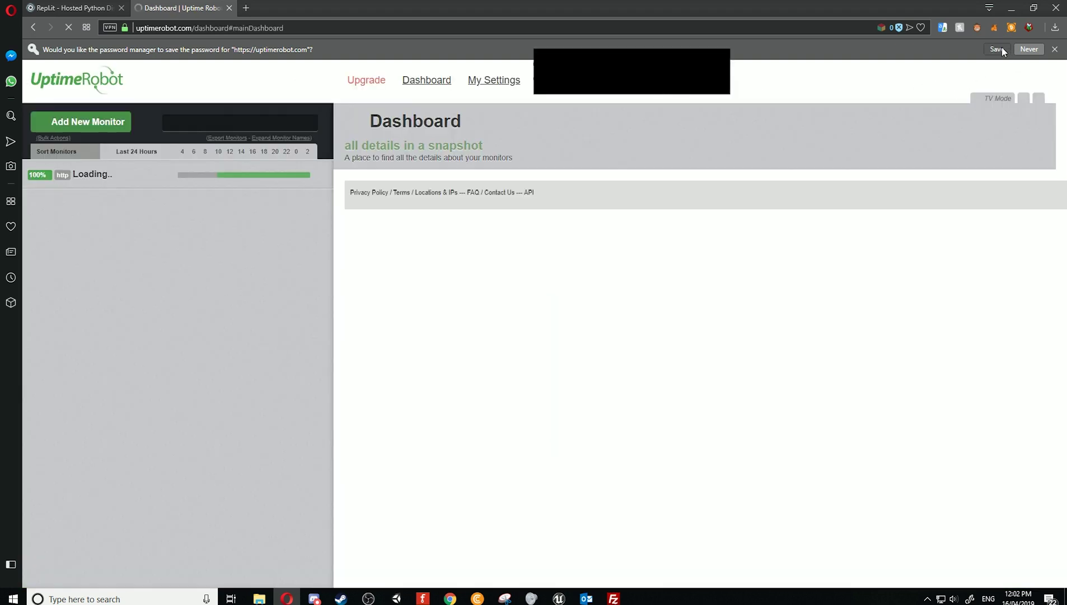
Save the browser password and start an HTTP(s) monitor with friendly name PhythonBot.
click(997, 49)
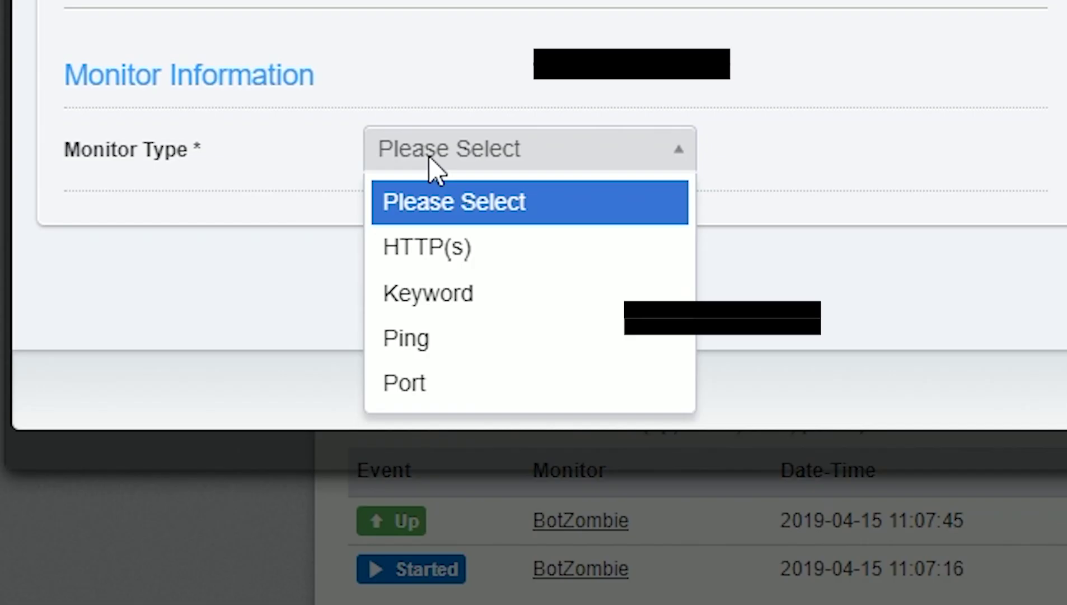
click(375, 337)
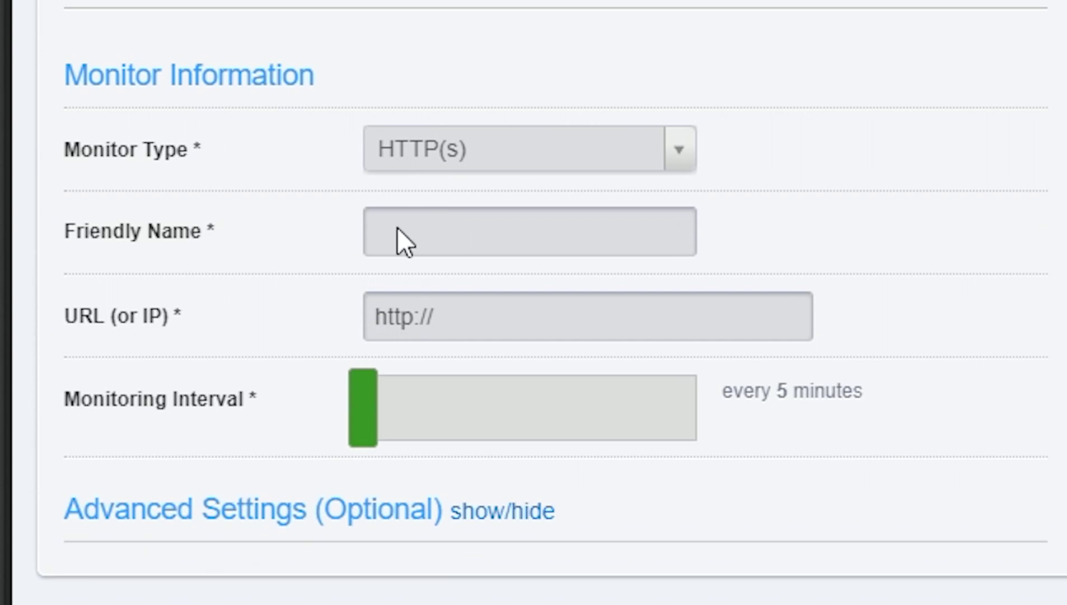
click(440, 233)
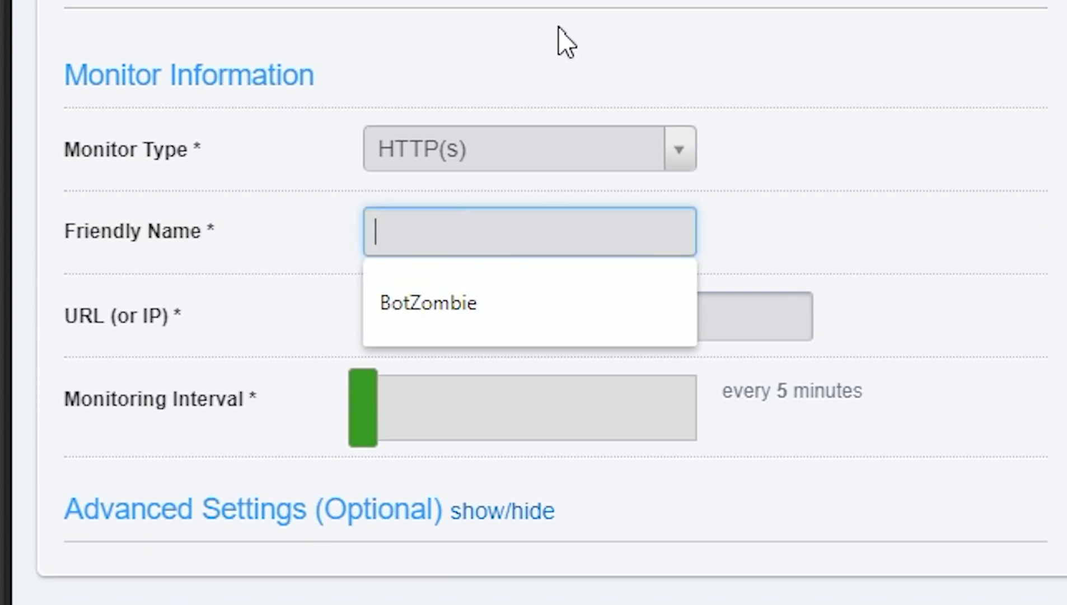
text(Phytho)
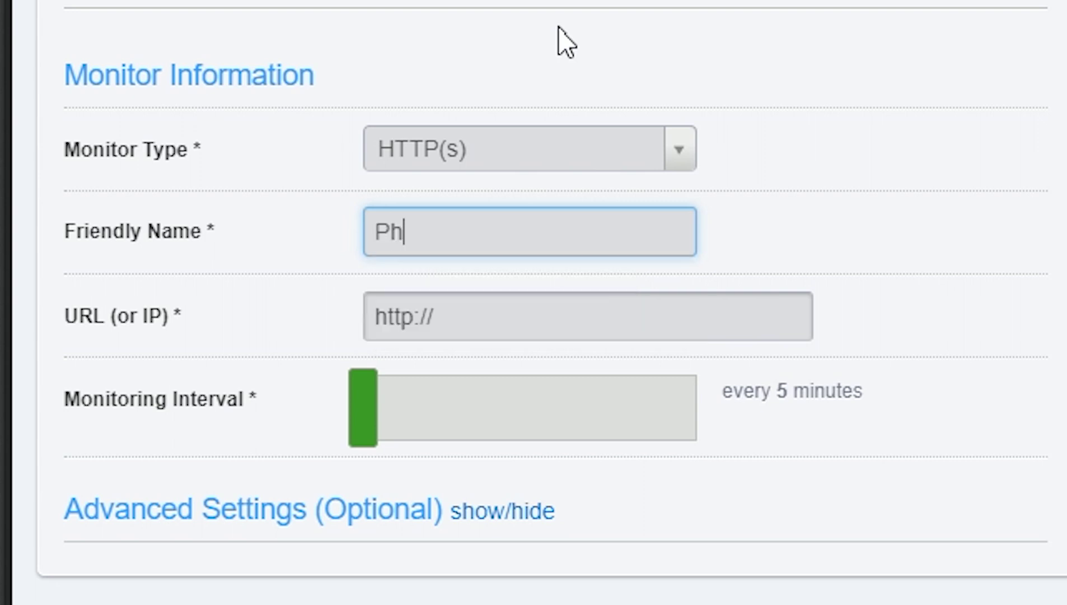
text(nBot)
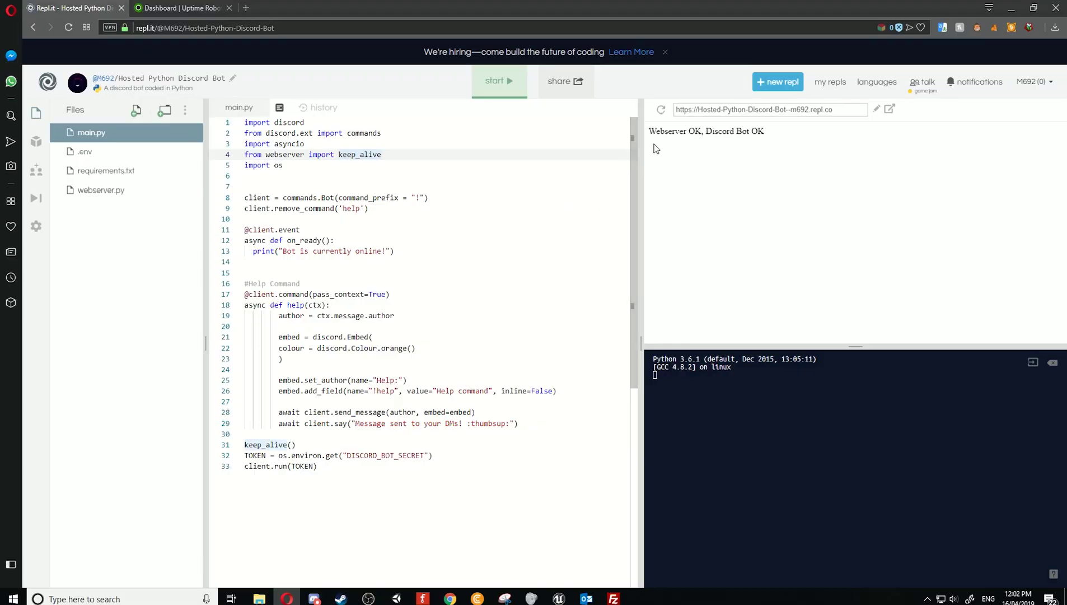
drag(676, 109, 838, 108)
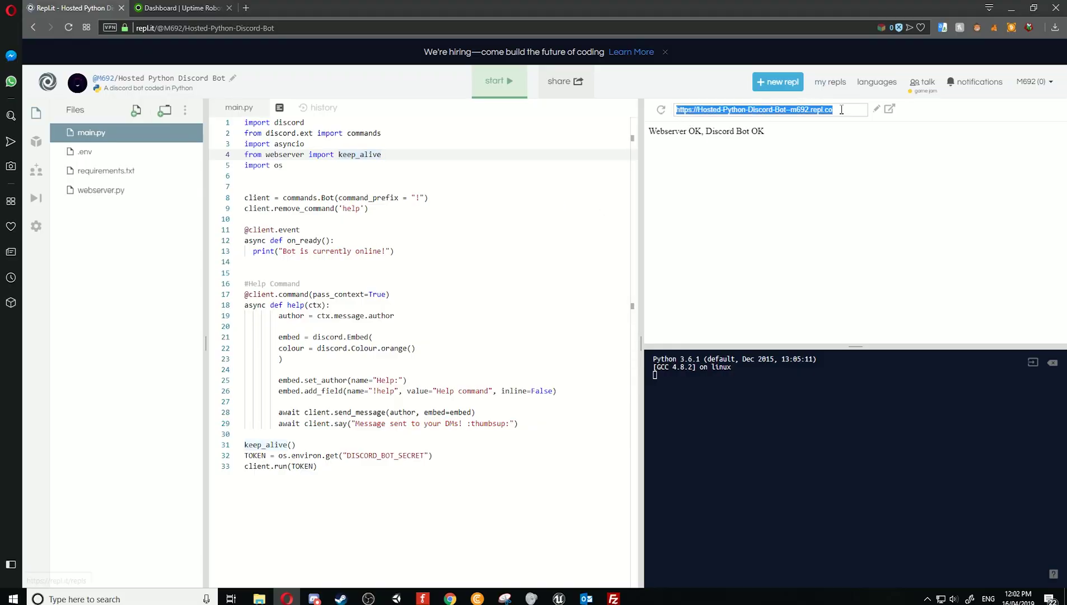
key(ctrl+c)
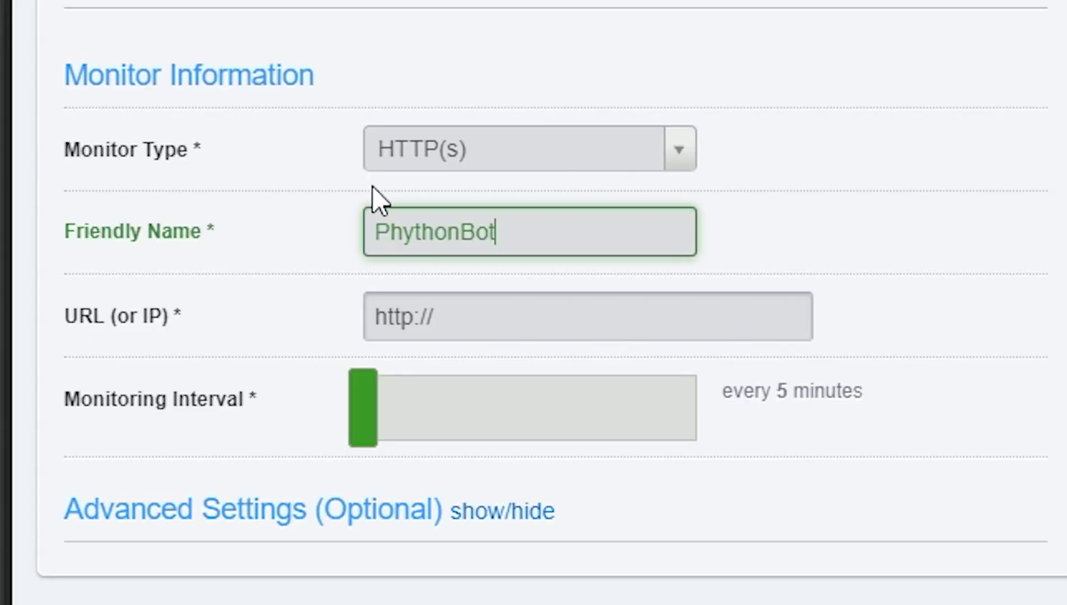
click(500, 317)
drag(500, 317, 332, 324)
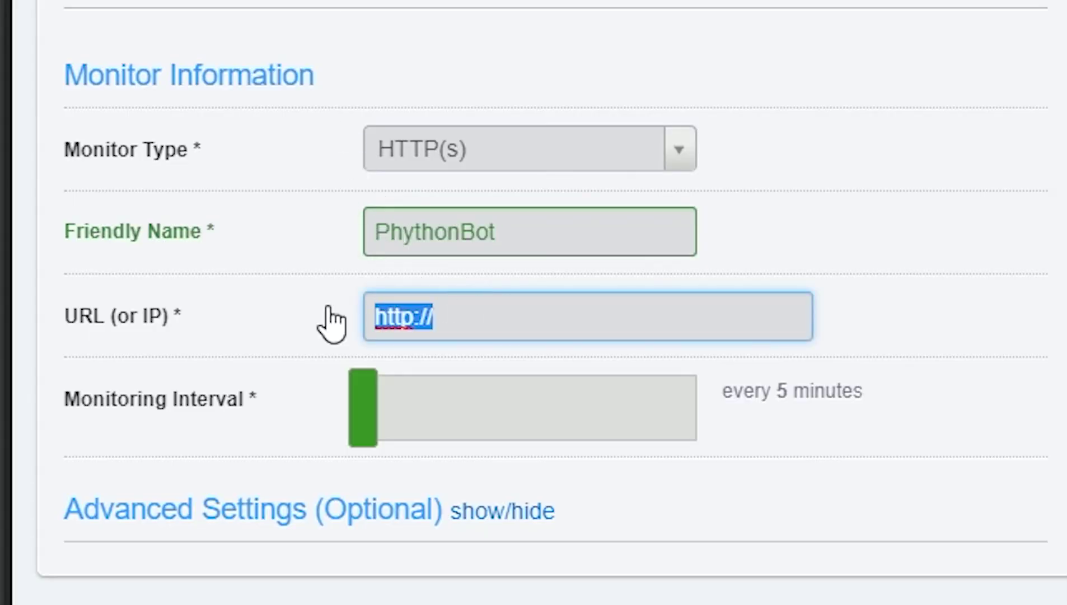
key(BackSpace)
right_click(401, 312)
click(528, 552)
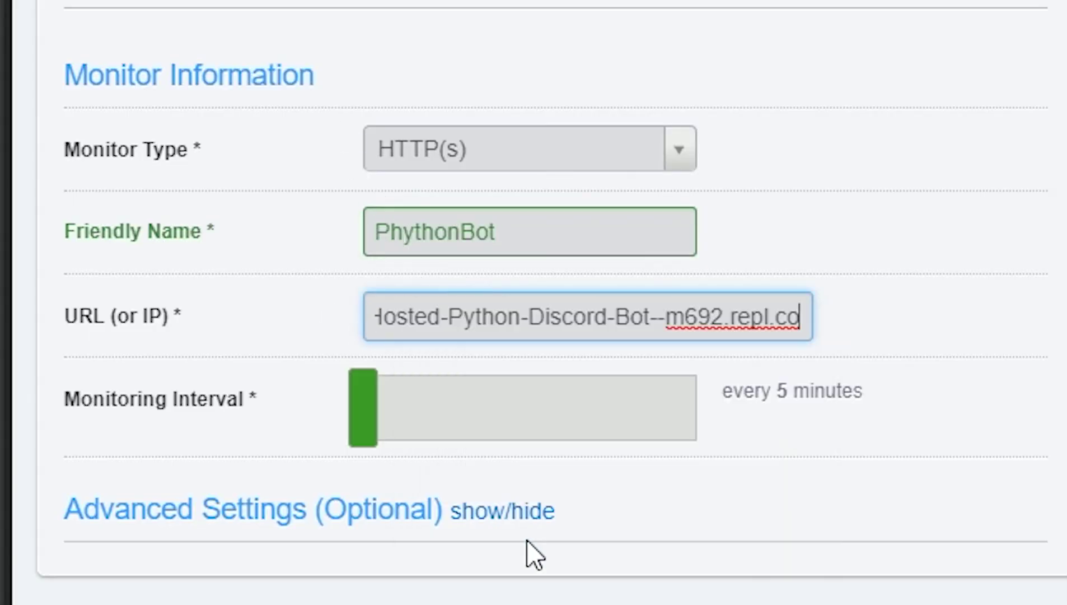
Check the pasted repl.co URL and let it validate green.
drag(614, 317, 274, 346)
click(464, 322)
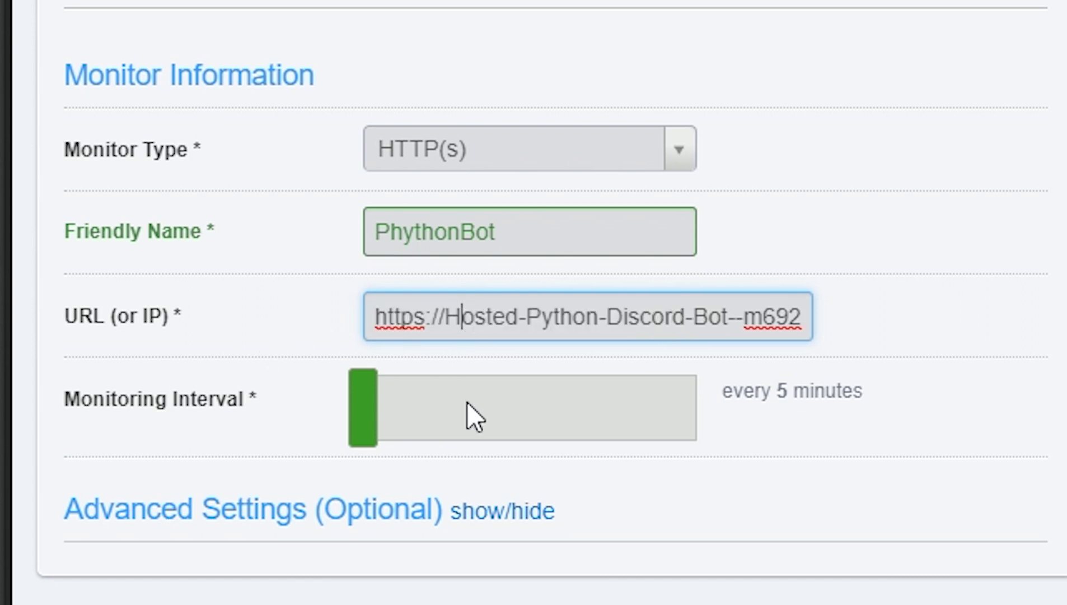
click(826, 459)
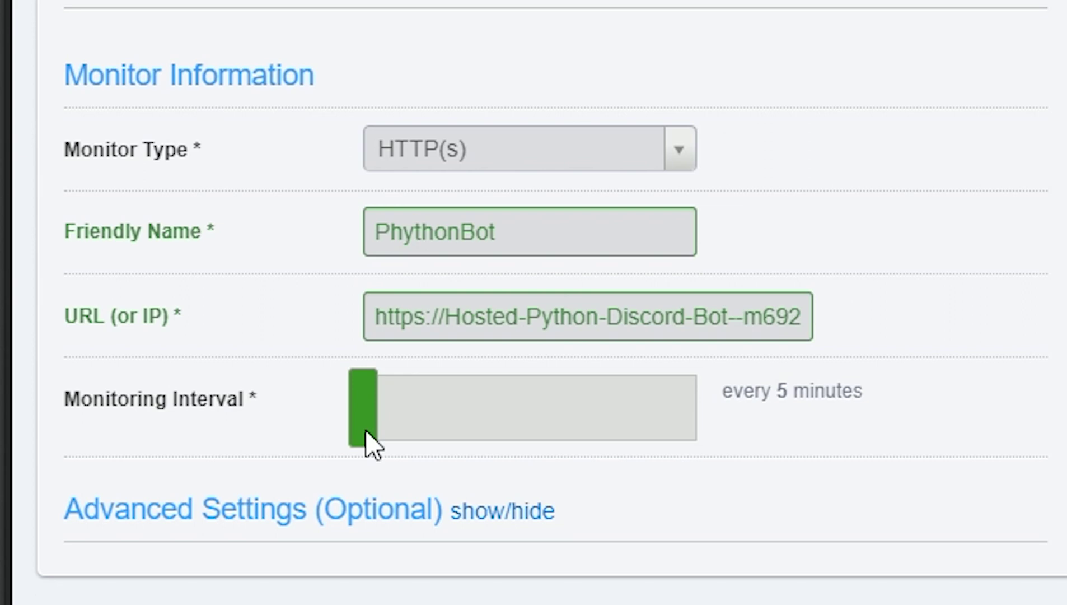
drag(366, 431, 362, 430)
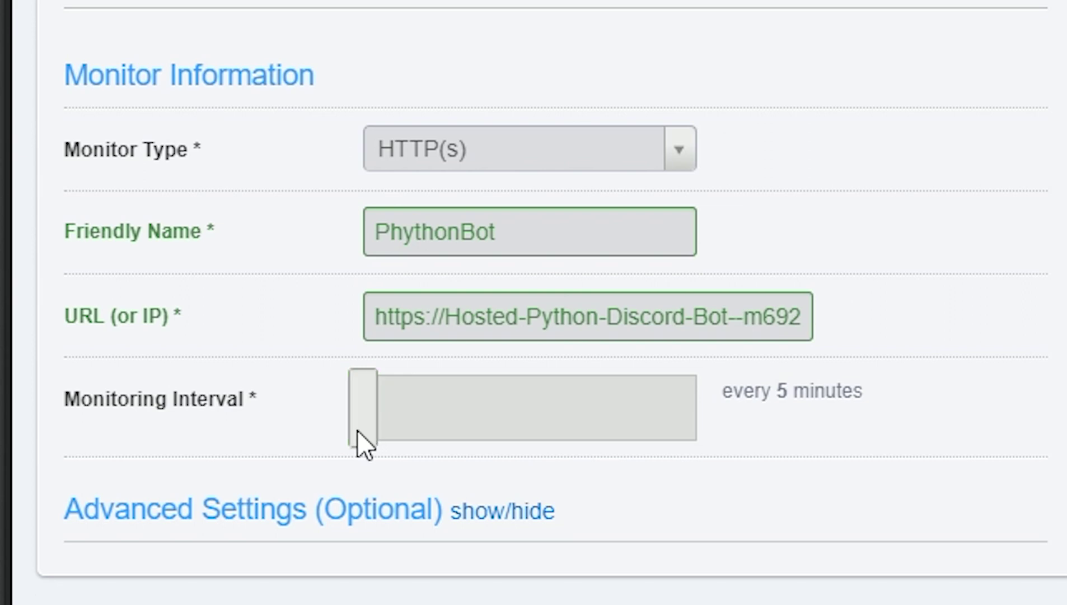
click(359, 430)
Set the monitoring interval to 30 minutes and create the PhythonBot monitor without alert contacts.
drag(357, 430, 421, 430)
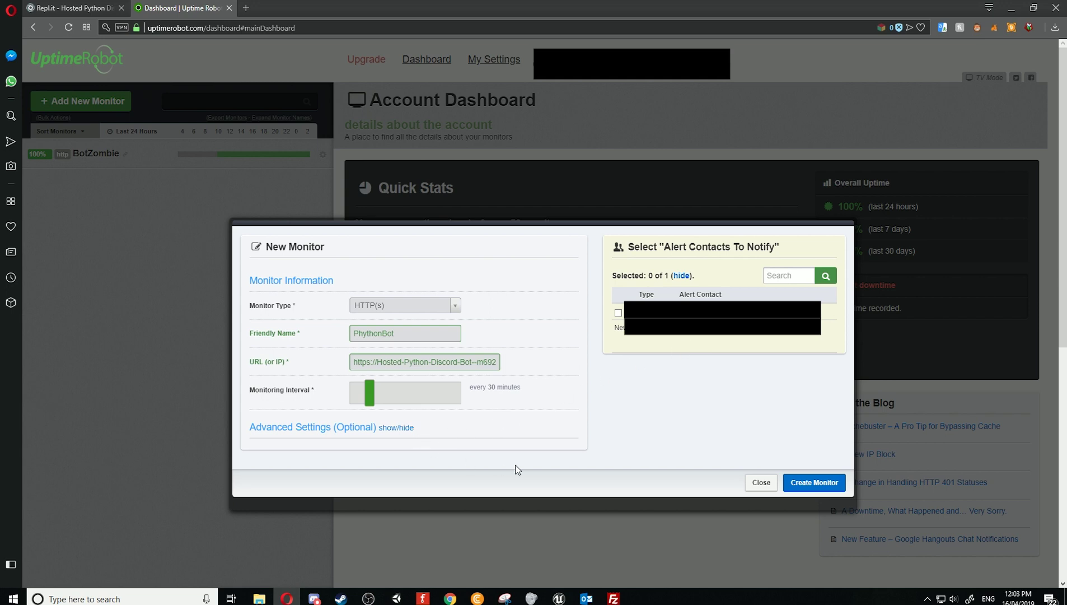
click(810, 482)
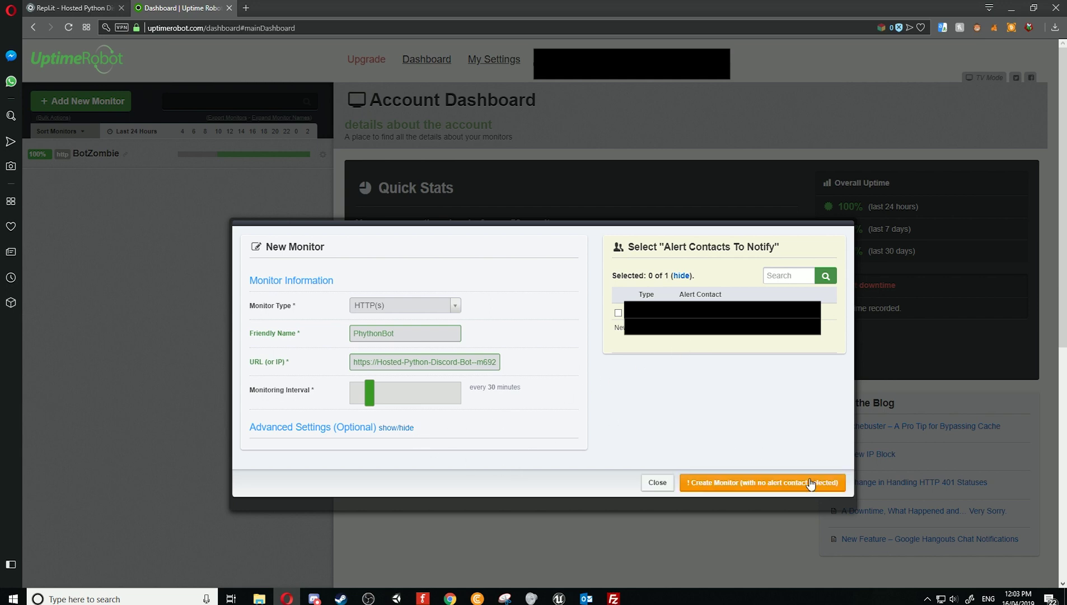
click(767, 484)
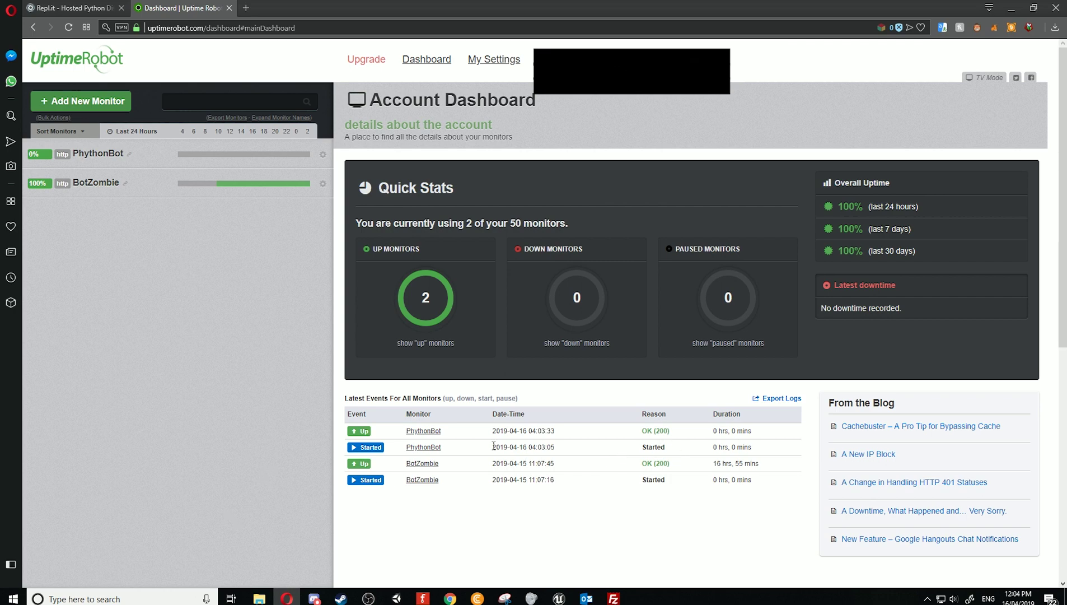
Review the new PhythonBot Up events, then return to the Repl.it project.
drag(399, 421, 578, 465)
click(578, 464)
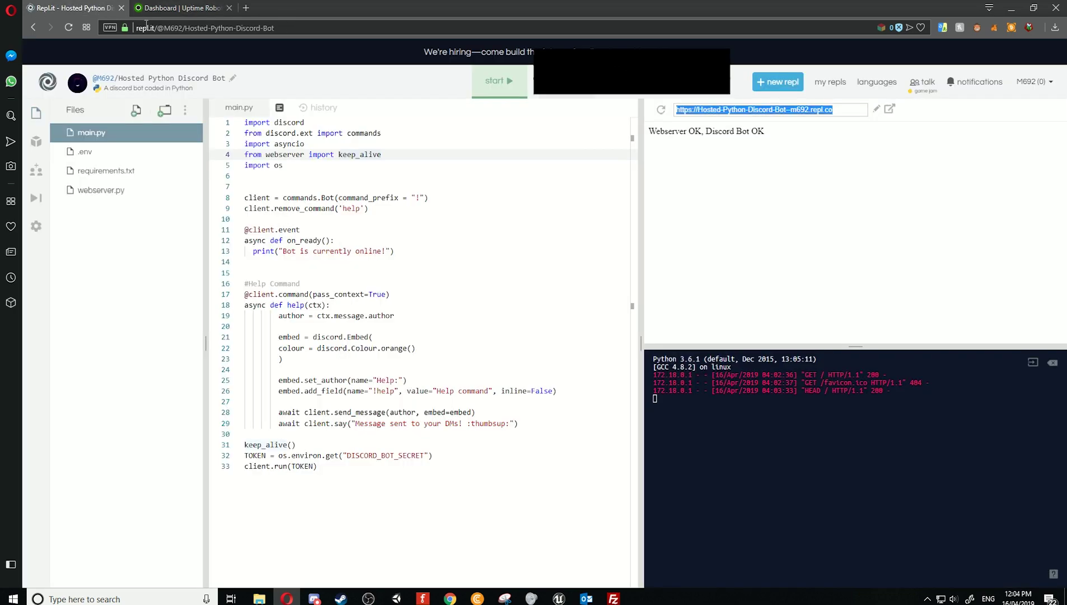
click(112, 9)
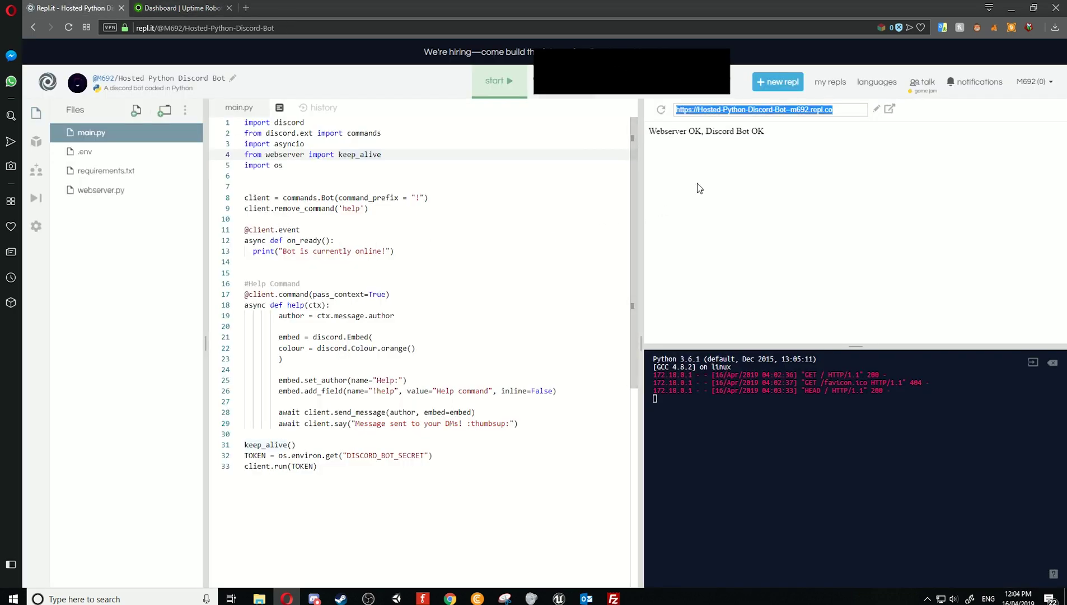
Start the Discord bot in Repl.it, then go back to the UptimeRobot dashboard.
click(179, 7)
click(73, 8)
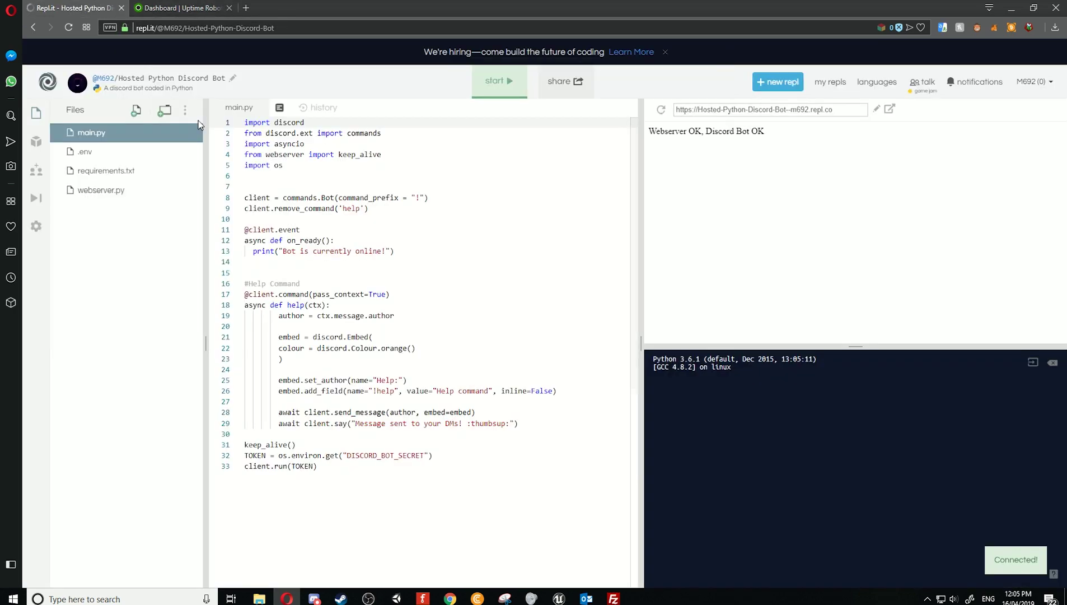
click(498, 81)
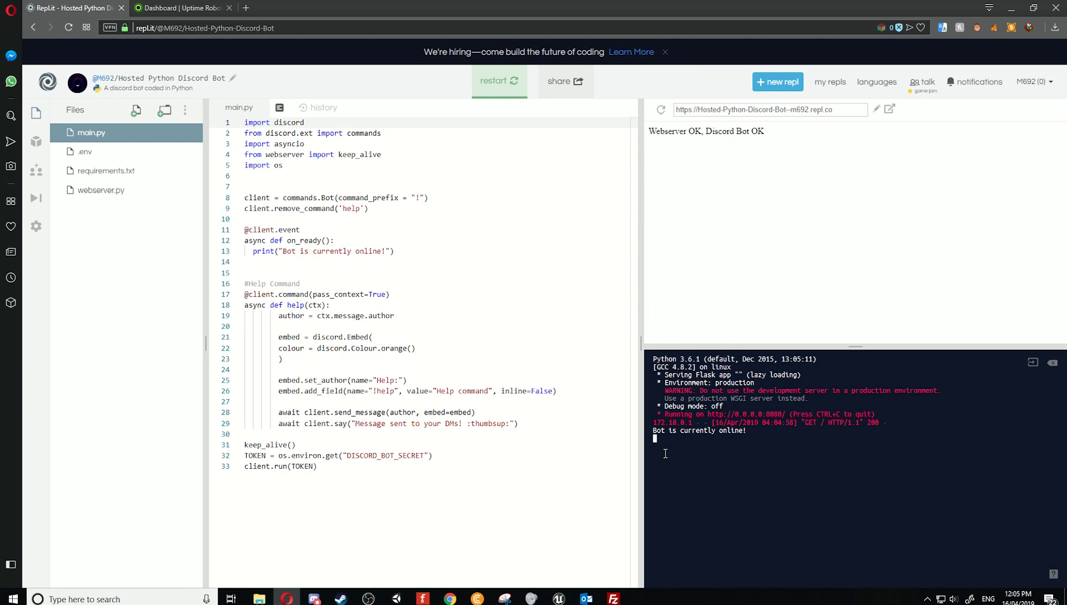
click(158, 7)
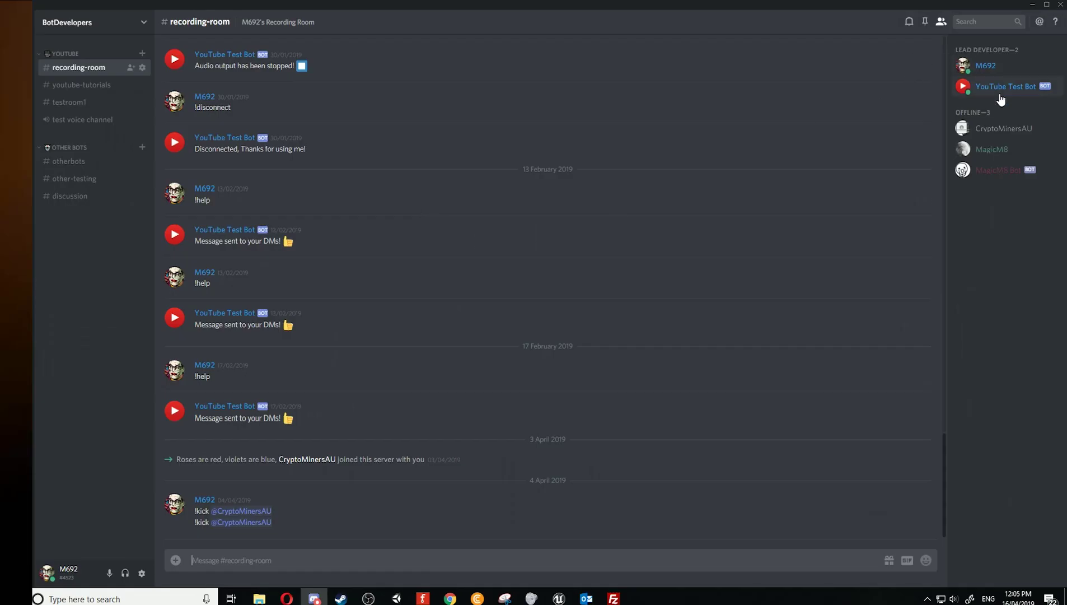
click(1001, 99)
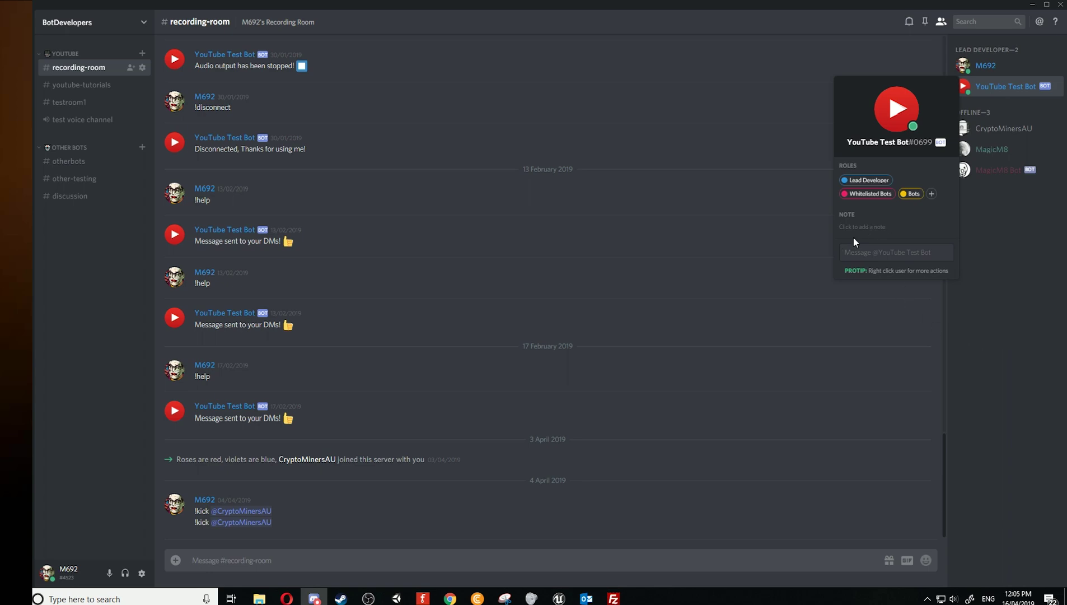
click(1032, 4)
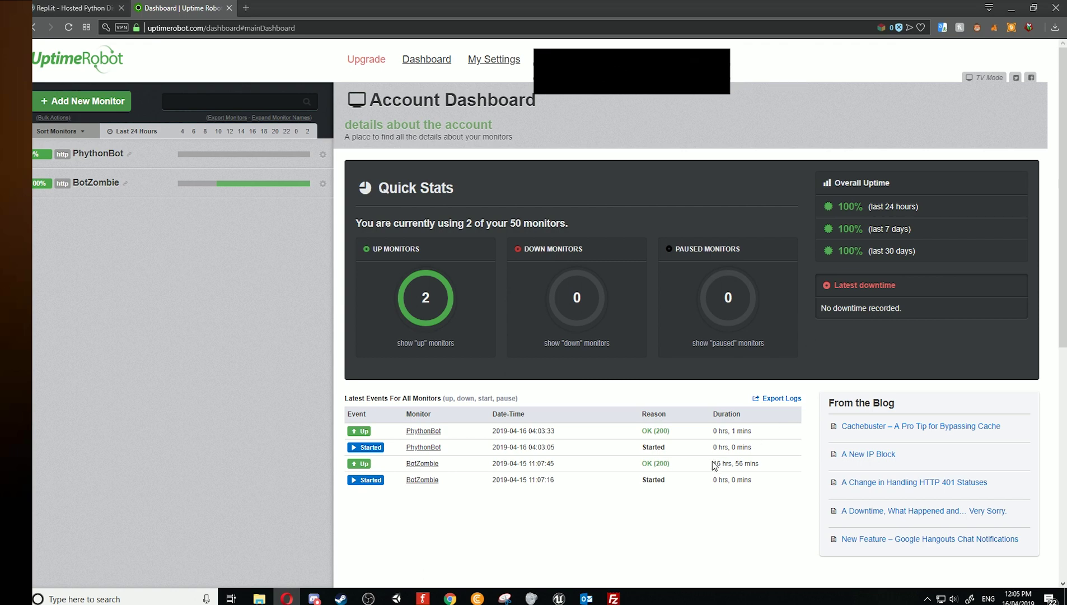
drag(713, 463, 738, 467)
click(699, 497)
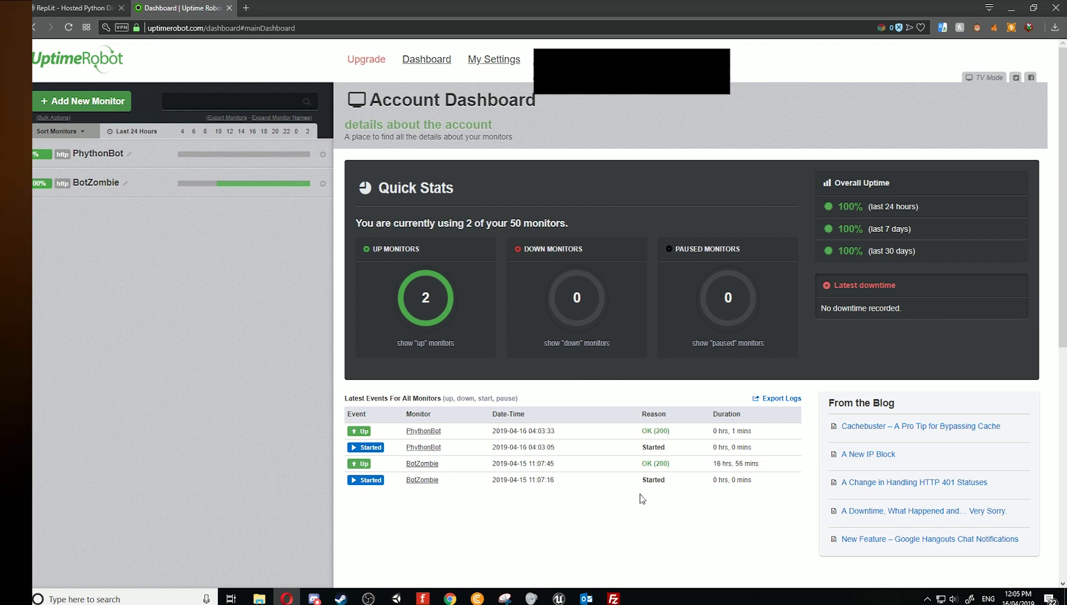